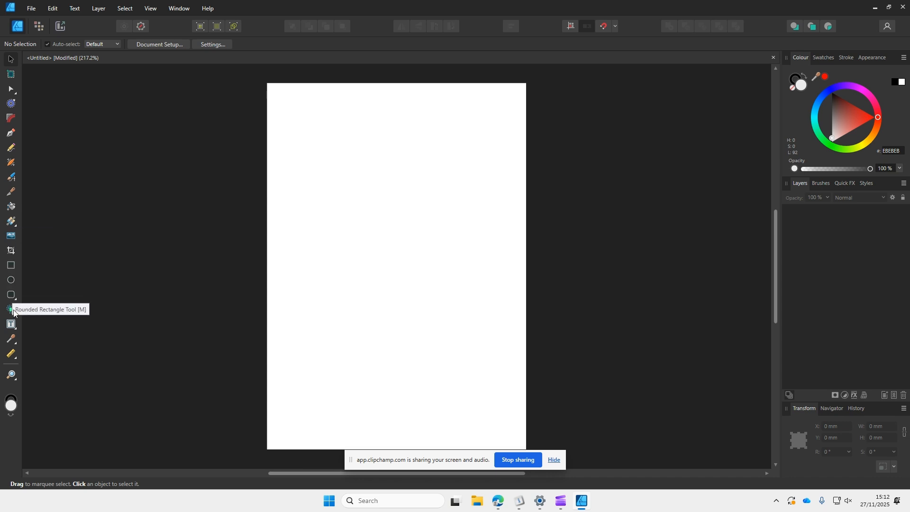
# Step: Draw a frame text box about 159 mm wide and 56 mm high near the top of the page
pyautogui.click(17, 334)
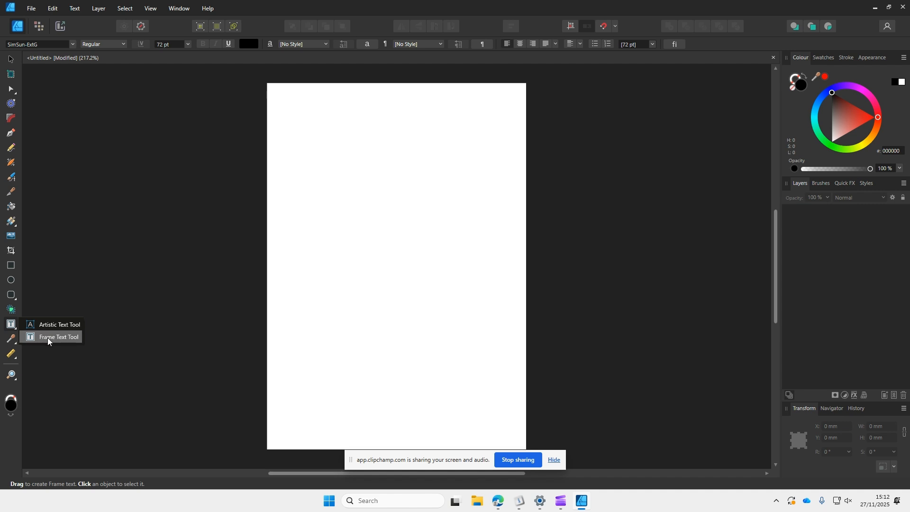
pyautogui.click(59, 337)
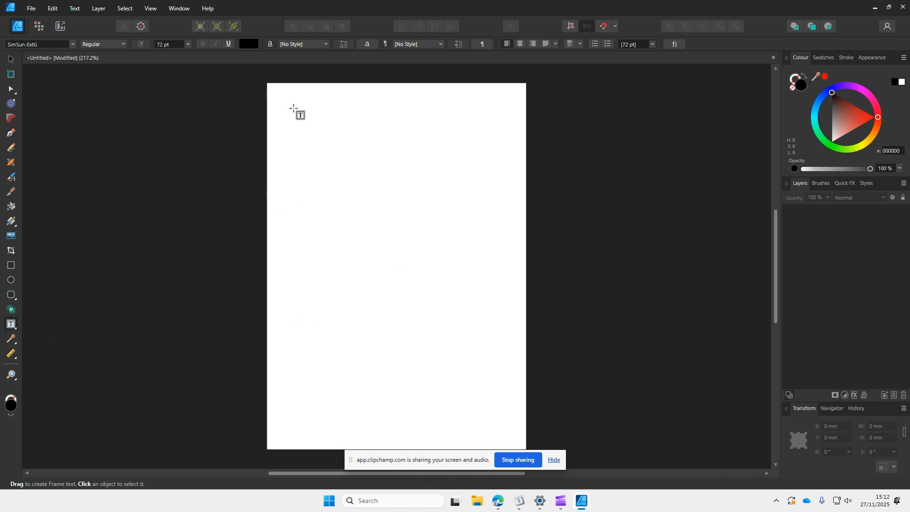
pyautogui.moveTo(301, 106); pyautogui.dragTo(498, 175)
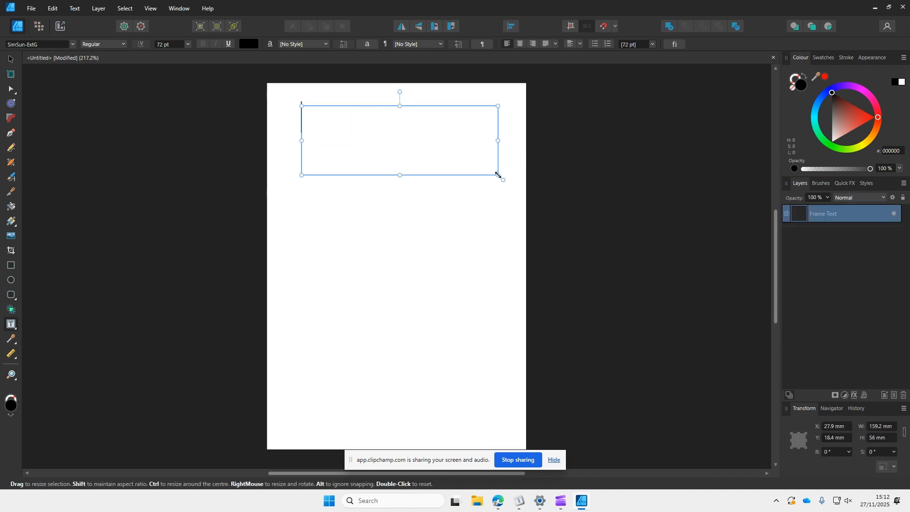
# Step: Set the font size to 72 pt and enter the text Logo in the frame
pyautogui.click(187, 44)
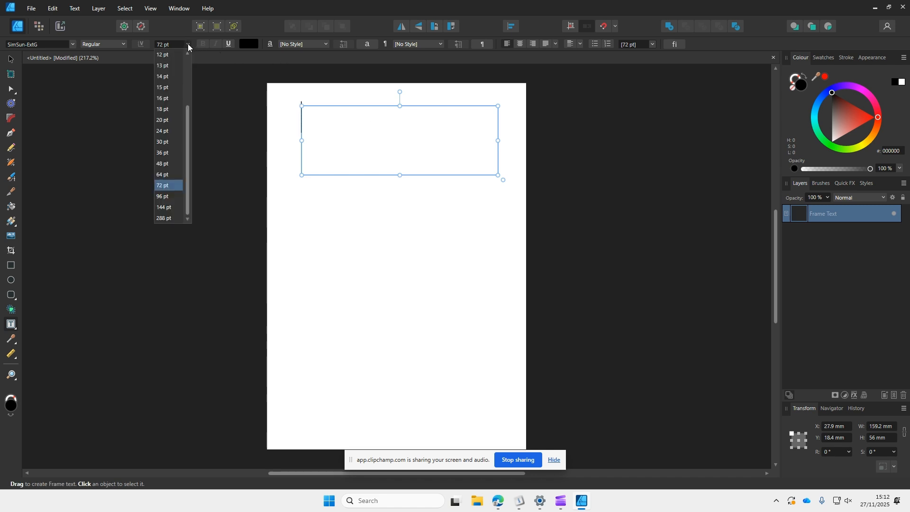
pyautogui.click(169, 186)
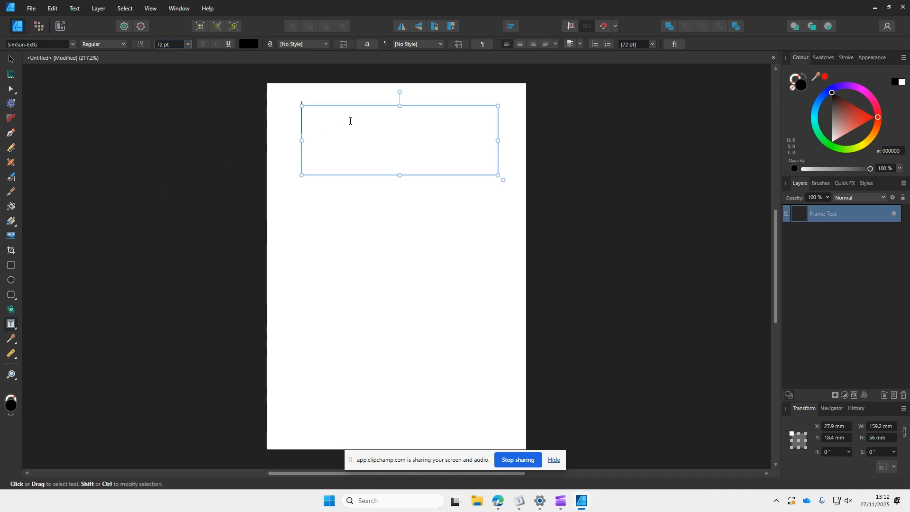
pyautogui.write('Logo')
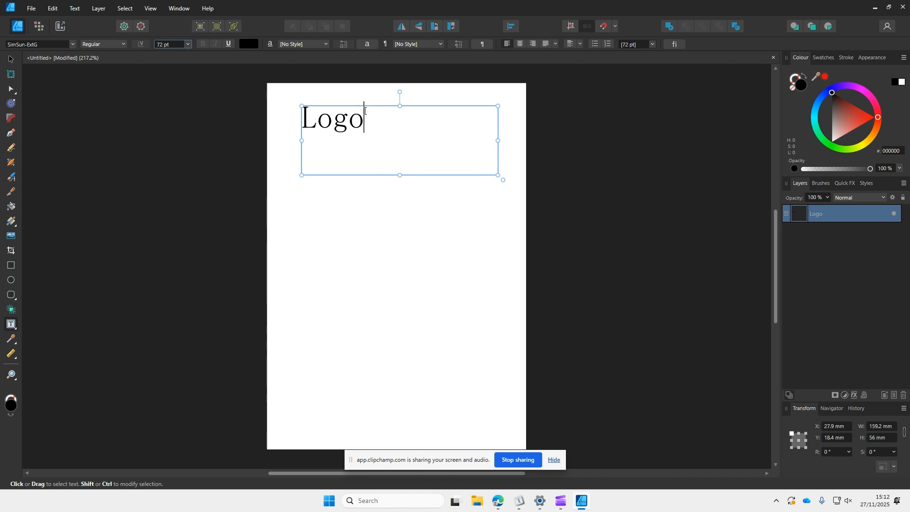
# Step: Select the Logo text and change its font to Forte after browsing the font list
pyautogui.moveTo(362, 113); pyautogui.dragTo(302, 120)
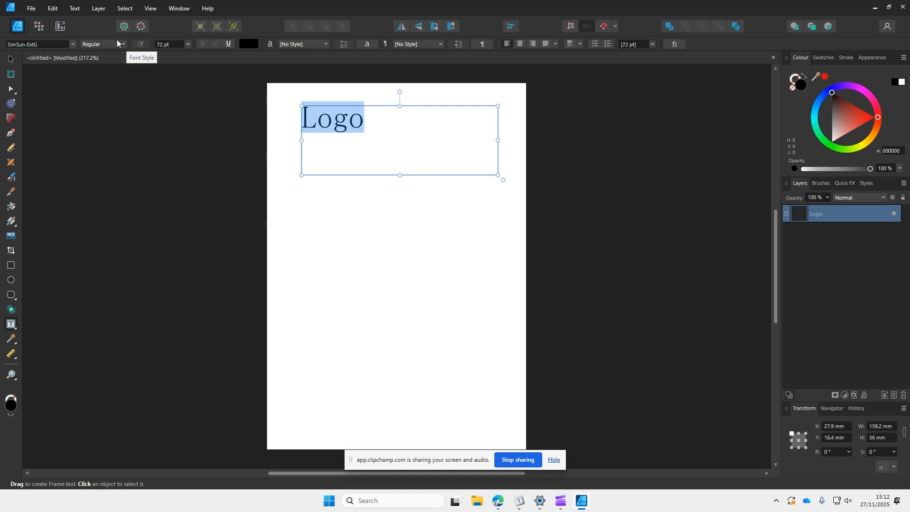
pyautogui.click(73, 44)
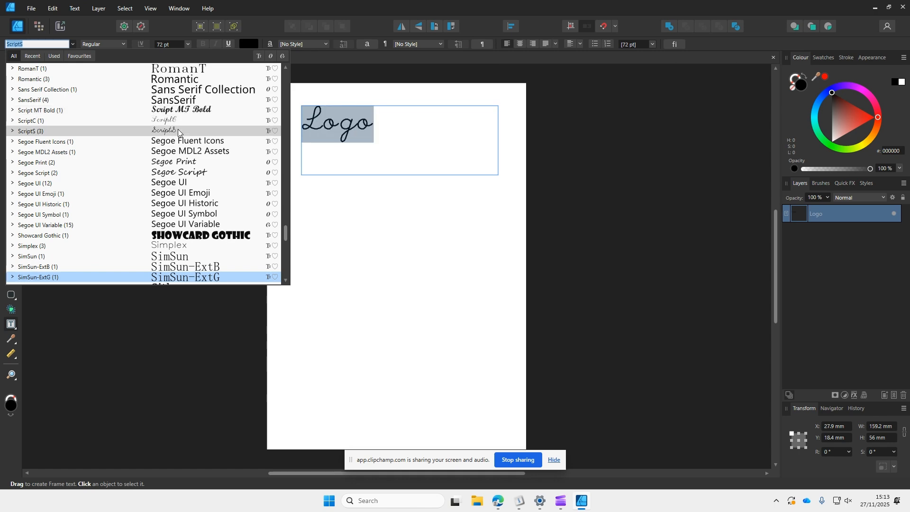
pyautogui.scroll(-4, 189, 182)
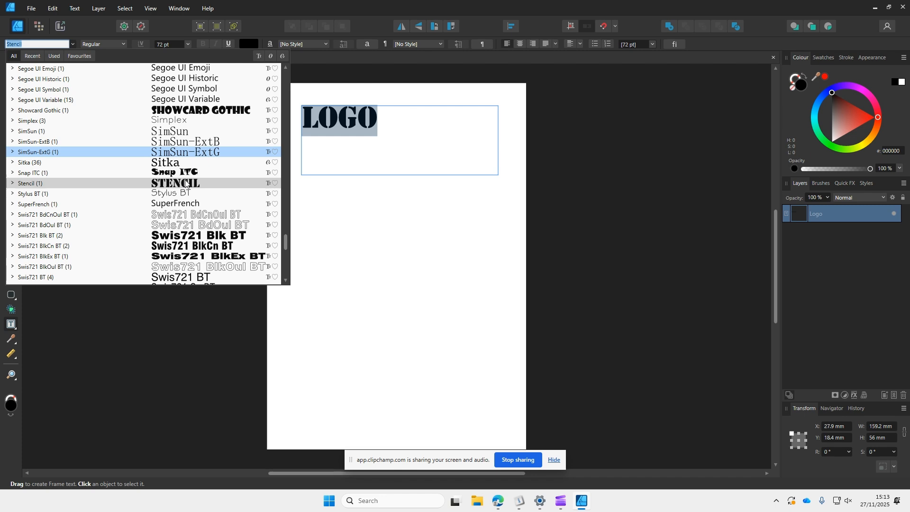
pyautogui.scroll(-12, 185, 183)
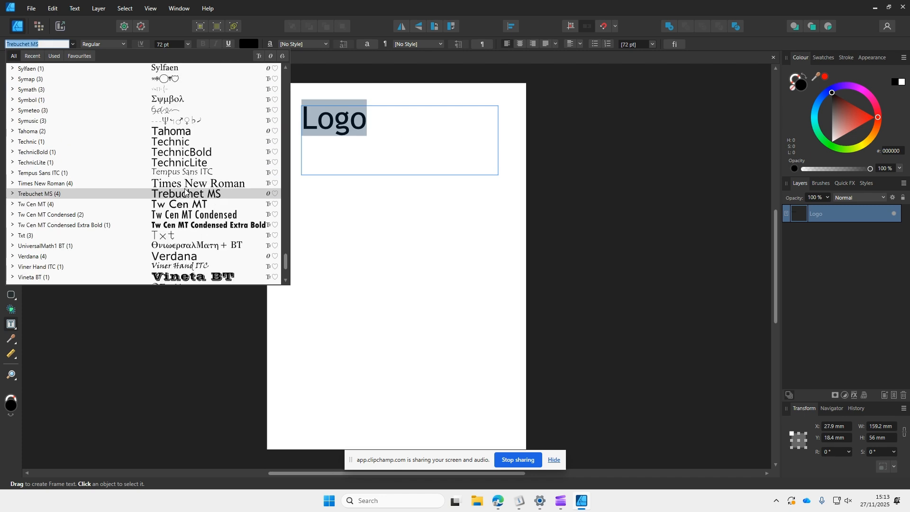
pyautogui.scroll(7, 181, 201)
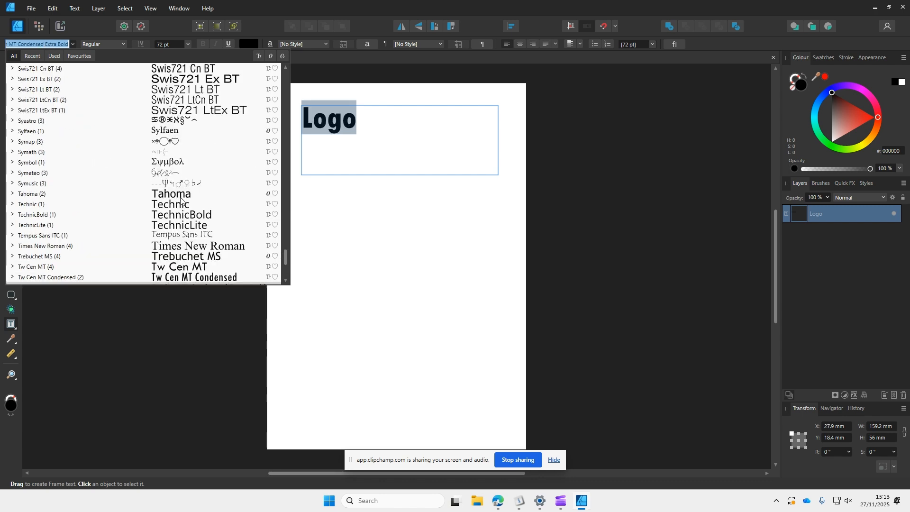
pyautogui.scroll(3, 181, 200)
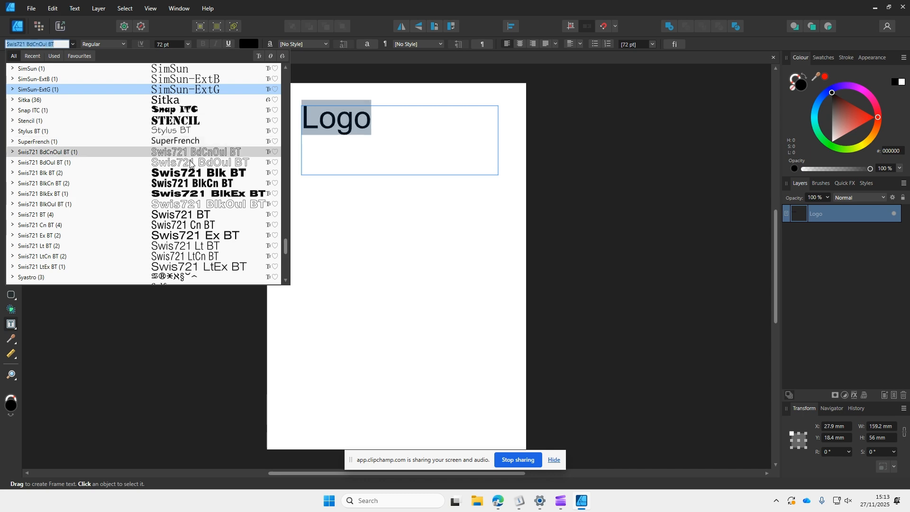
pyautogui.scroll(8, 184, 199)
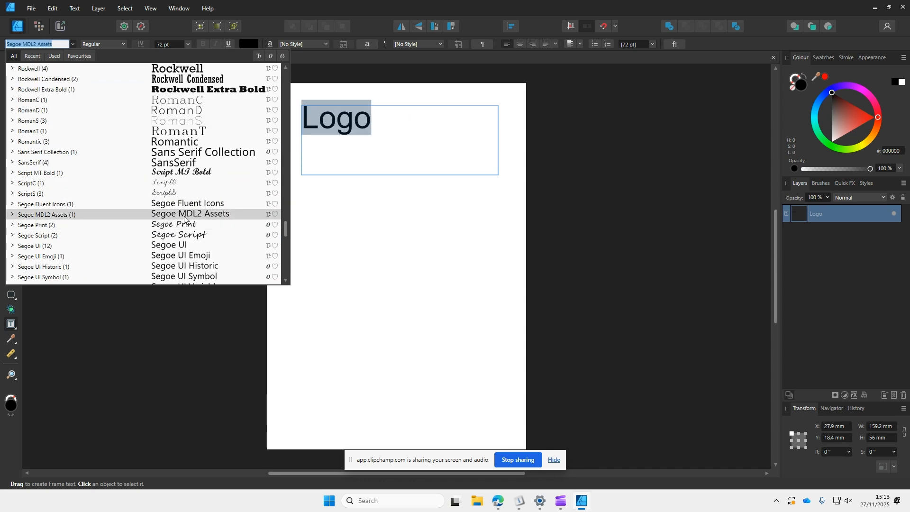
pyautogui.scroll(5, 183, 226)
pyautogui.scroll(12, 180, 201)
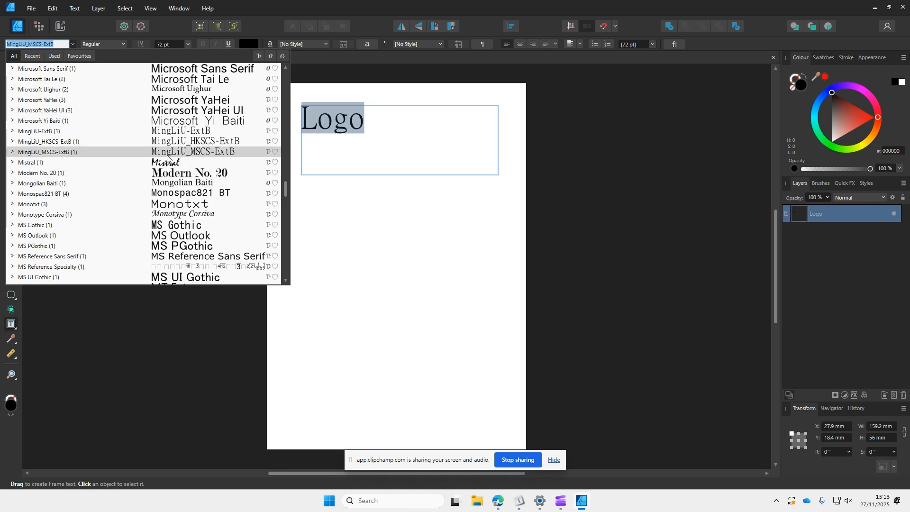
pyautogui.scroll(4, 180, 150)
pyautogui.scroll(10, 170, 114)
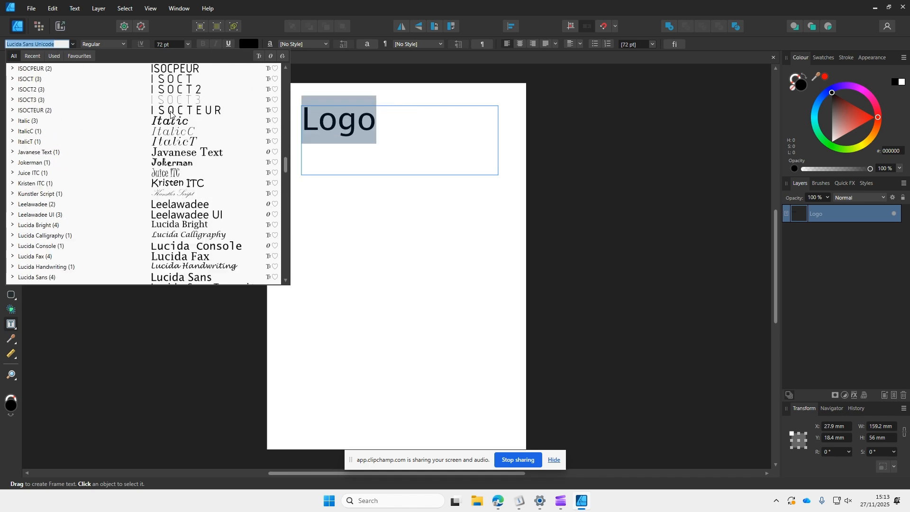
pyautogui.scroll(10, 176, 146)
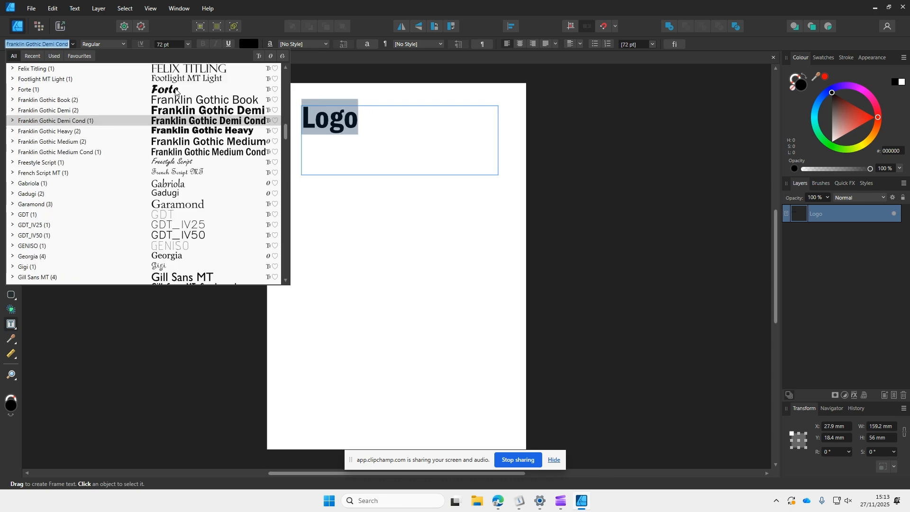
pyautogui.click(176, 90)
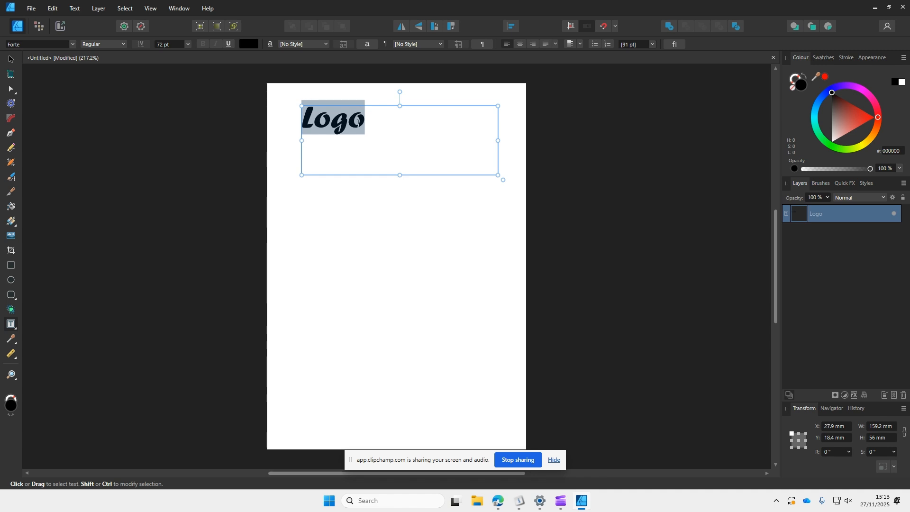
# Step: Select the whole word and colour its fill light blue 56CDFF
pyautogui.scroll(2, 351, 110)
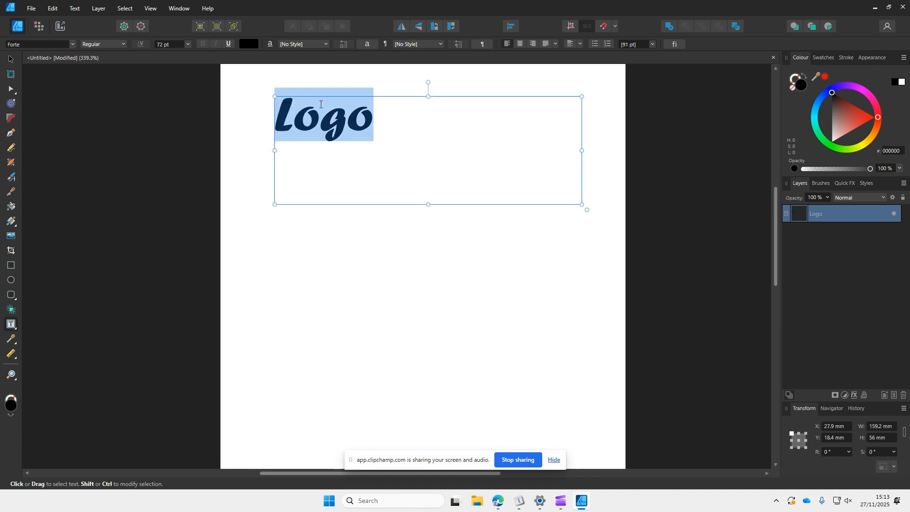
pyautogui.click(283, 113)
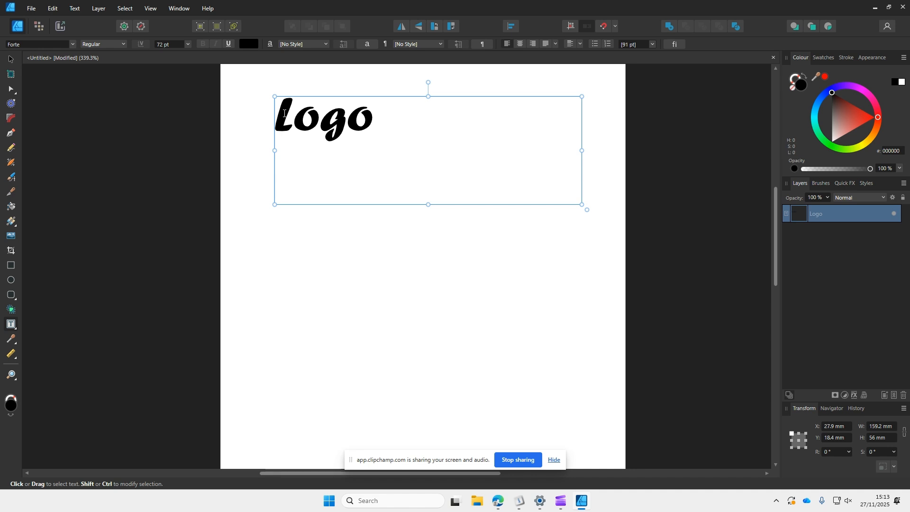
pyautogui.click(377, 117)
pyautogui.moveTo(377, 117); pyautogui.dragTo(274, 119)
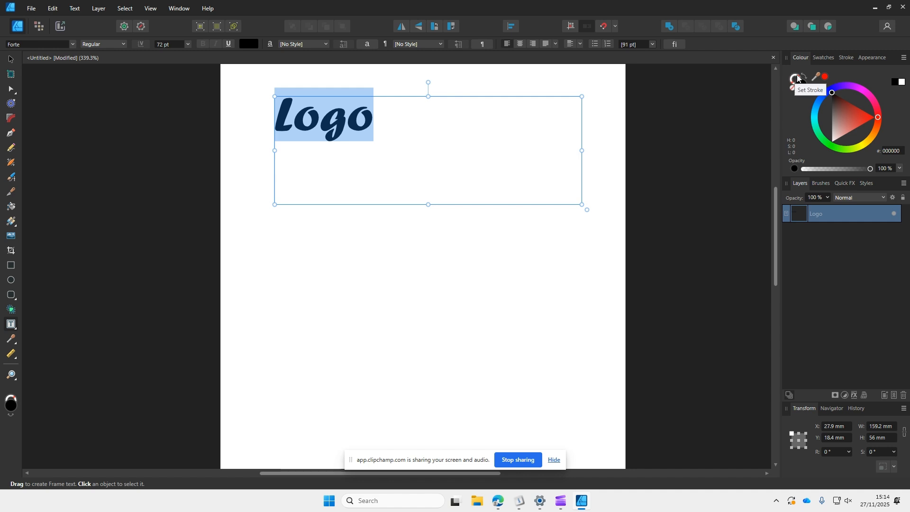
pyautogui.click(802, 86)
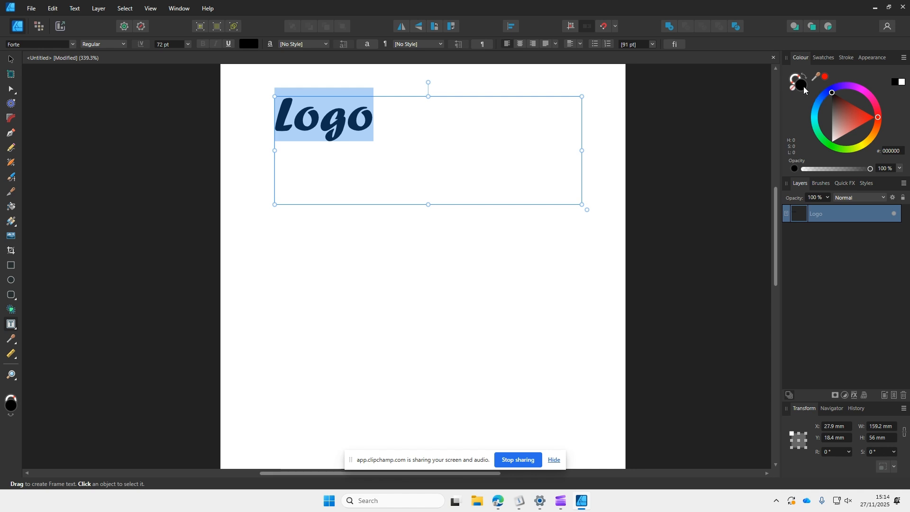
pyautogui.click(817, 108)
pyautogui.click(840, 110)
pyautogui.moveTo(840, 112)
pyautogui.mouseDown()
pyautogui.moveTo(846, 125)
pyautogui.moveTo(846, 105)
pyautogui.moveTo(839, 116)
pyautogui.moveTo(835, 106)
pyautogui.mouseUp()
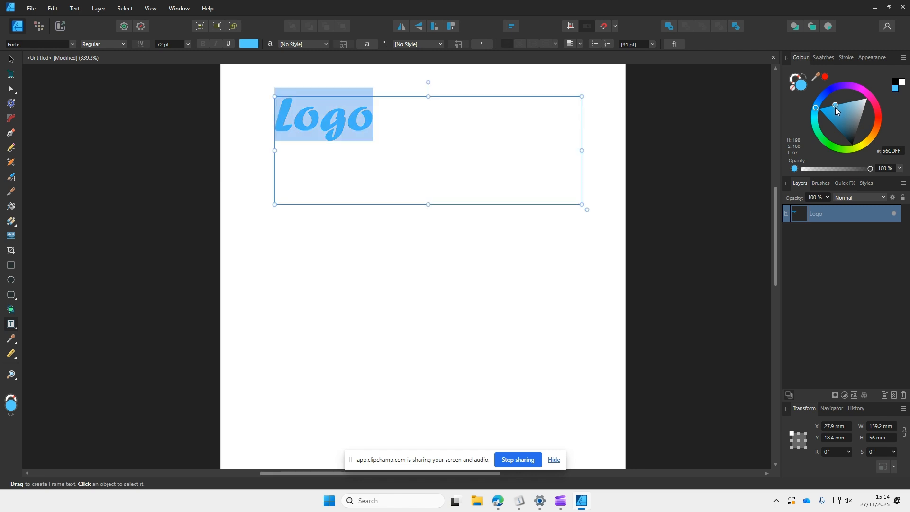
# Step: Select the final letter o and colour it red FF5656
pyautogui.click(372, 119)
pyautogui.moveTo(372, 118); pyautogui.dragTo(355, 118)
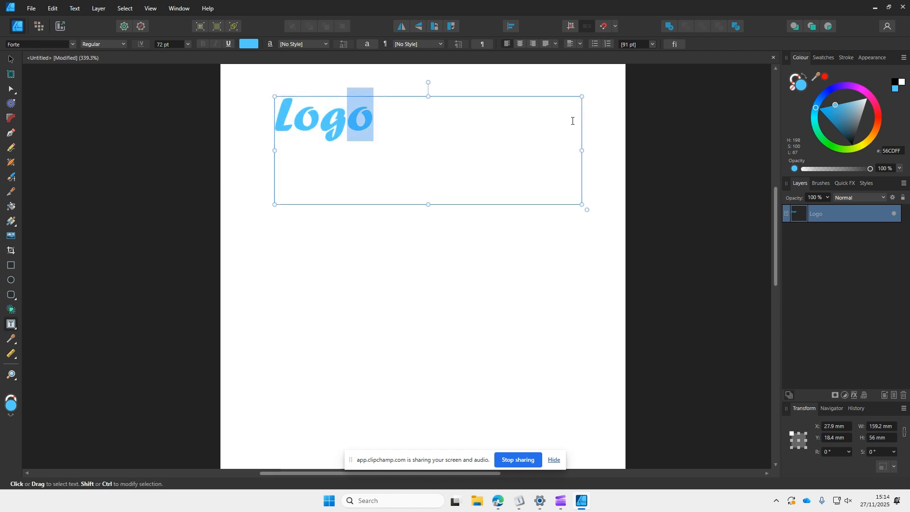
pyautogui.click(878, 118)
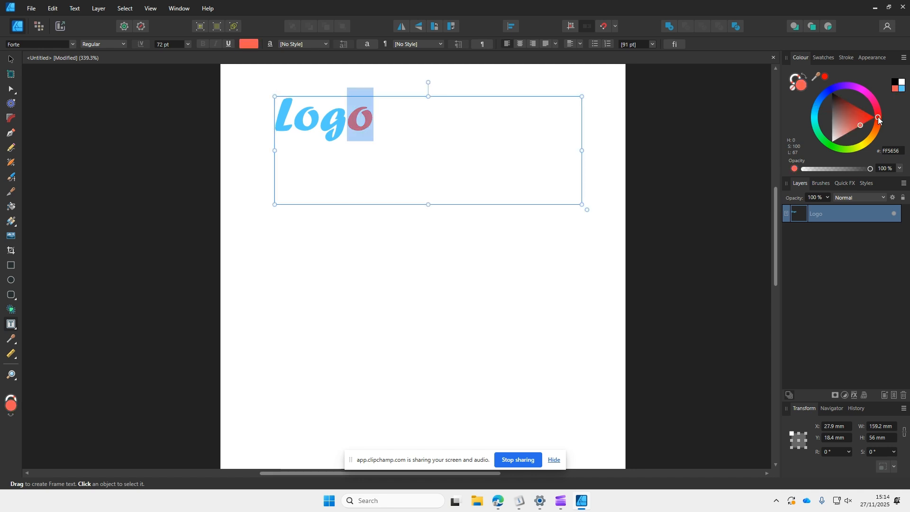
# Step: Select the letter g and colour it green 5BFF56
pyautogui.click(343, 125)
pyautogui.moveTo(343, 124); pyautogui.dragTo(330, 123)
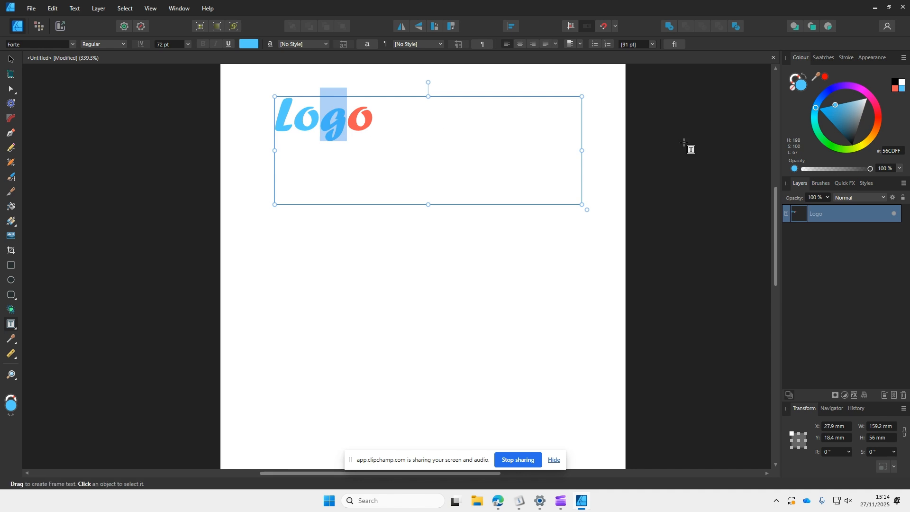
pyautogui.click(831, 144)
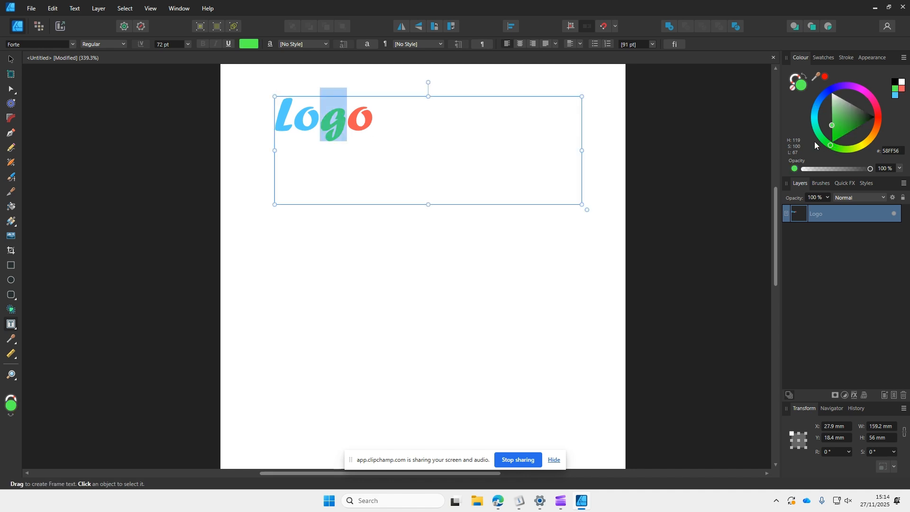
# Step: Select the first letter o and colour it red FF565A
pyautogui.click(308, 125)
pyautogui.moveTo(308, 124); pyautogui.dragTo(293, 125)
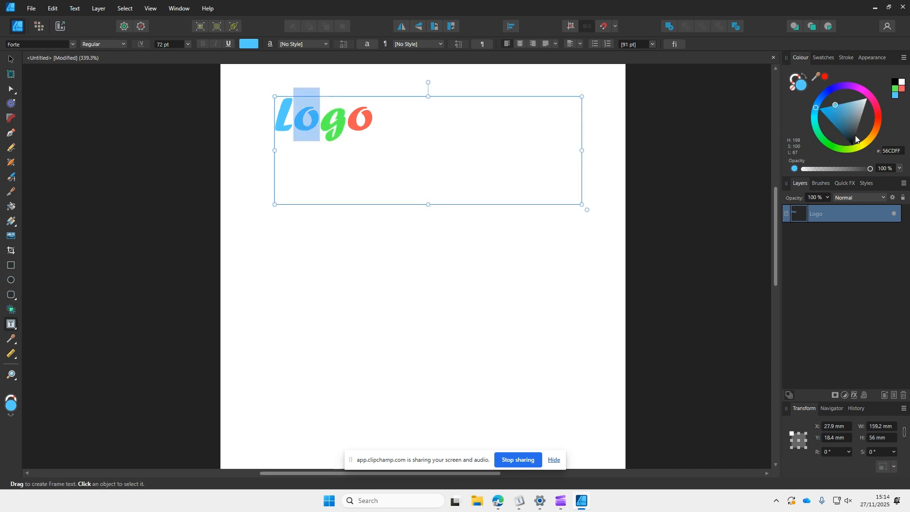
pyautogui.click(879, 116)
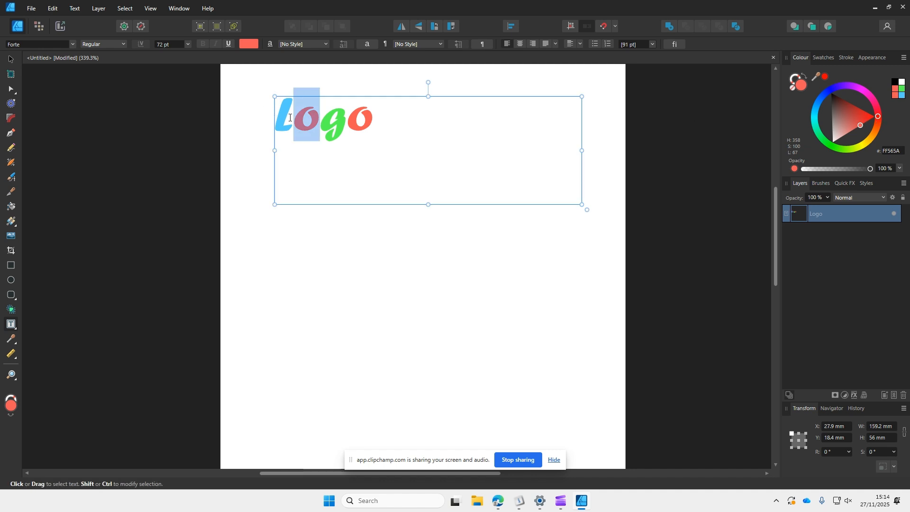
# Step: Select the letter L and colour it purple 8E56FF
pyautogui.moveTo(288, 117); pyautogui.dragTo(274, 119)
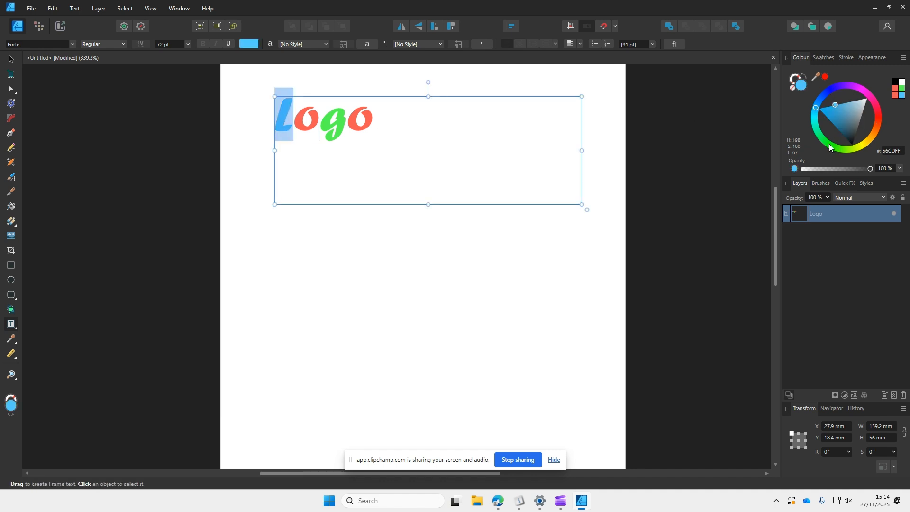
pyautogui.click(850, 85)
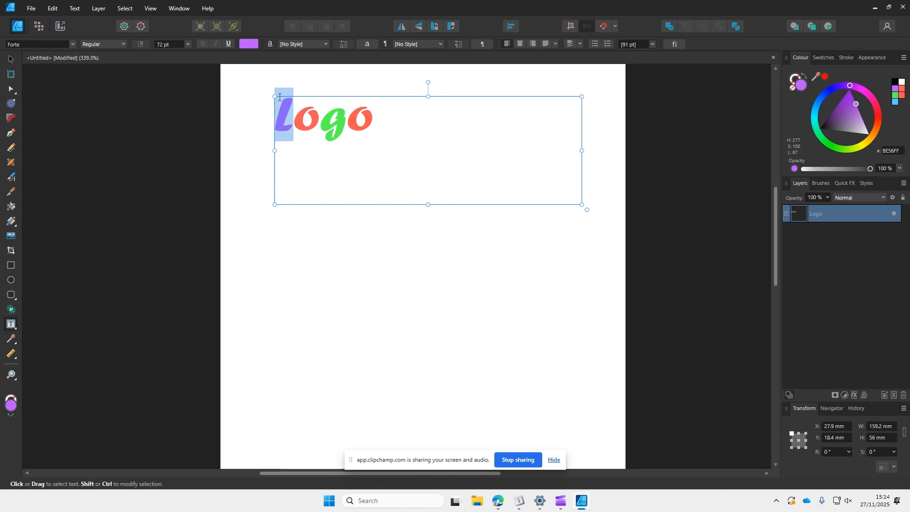
# Step: Select the whole Logo word and give it a black outline stroke 1.7 pt wide
pyautogui.press('Escape')
pyautogui.scroll(3, 286, 90)
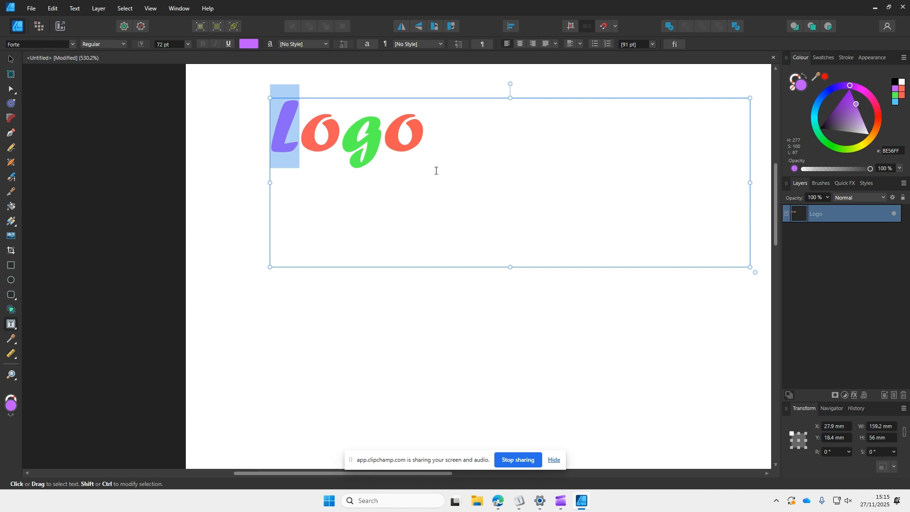
pyautogui.click(425, 133)
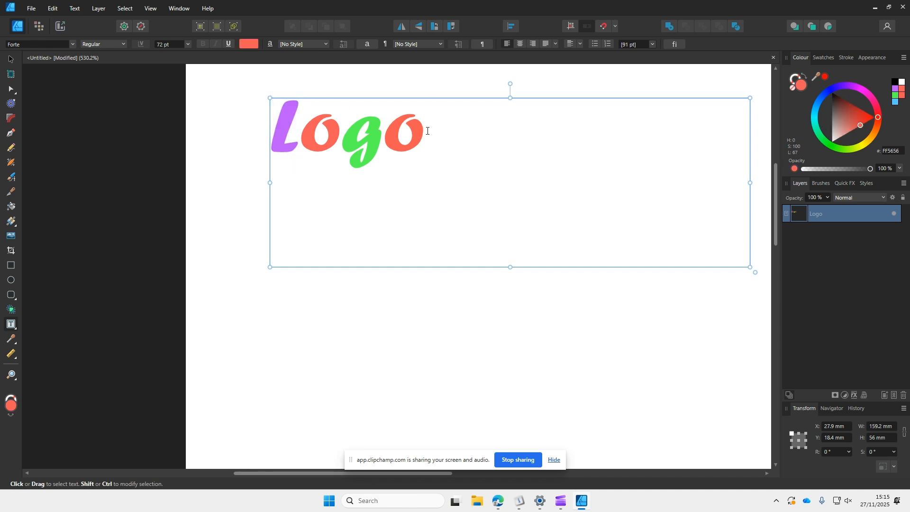
pyautogui.moveTo(426, 134); pyautogui.dragTo(282, 139)
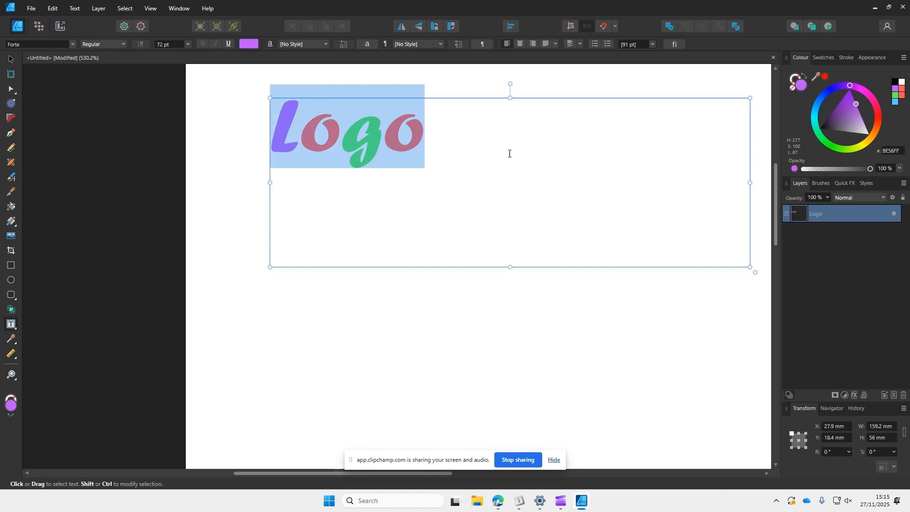
pyautogui.click(792, 80)
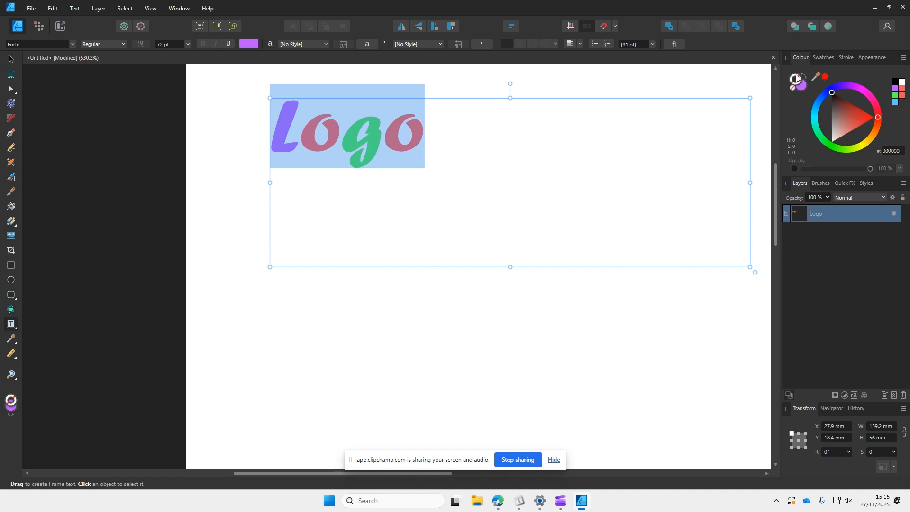
pyautogui.moveTo(846, 104); pyautogui.dragTo(832, 92)
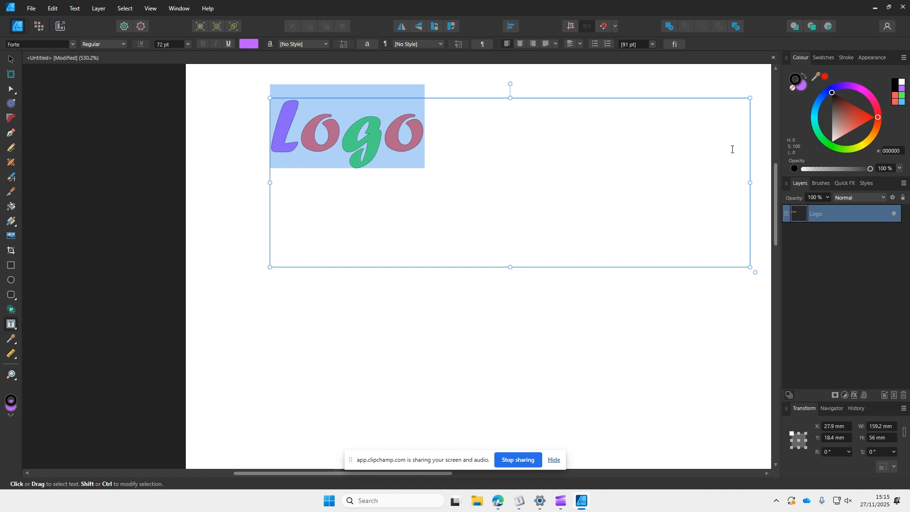
pyautogui.click(846, 58)
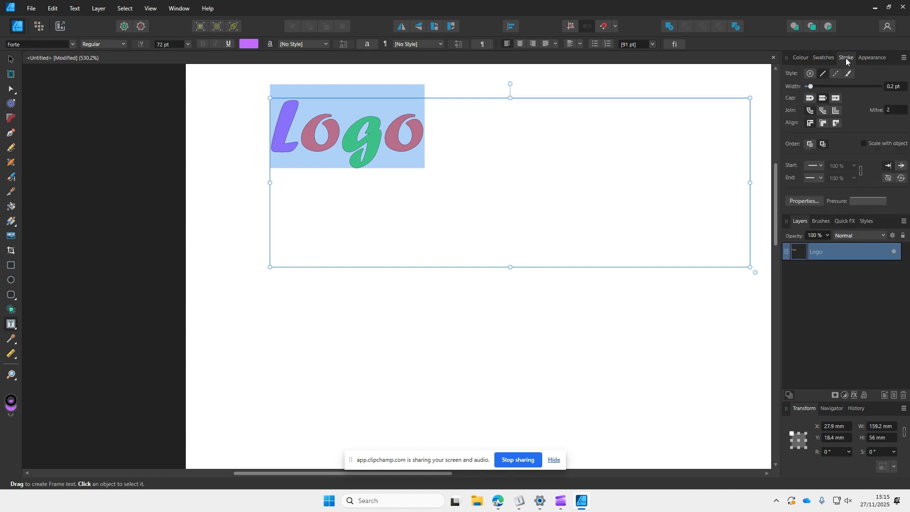
pyautogui.click(819, 86)
pyautogui.moveTo(819, 86); pyautogui.dragTo(824, 84)
pyautogui.moveTo(825, 84); pyautogui.dragTo(824, 85)
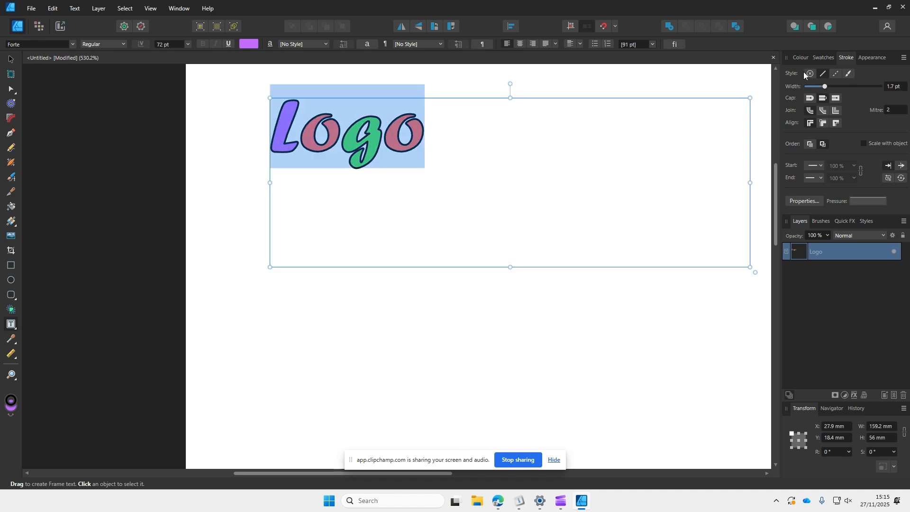
# Step: Change the stroke colour of the selected text to blue 5B34E9, then deselect the text
pyautogui.click(800, 58)
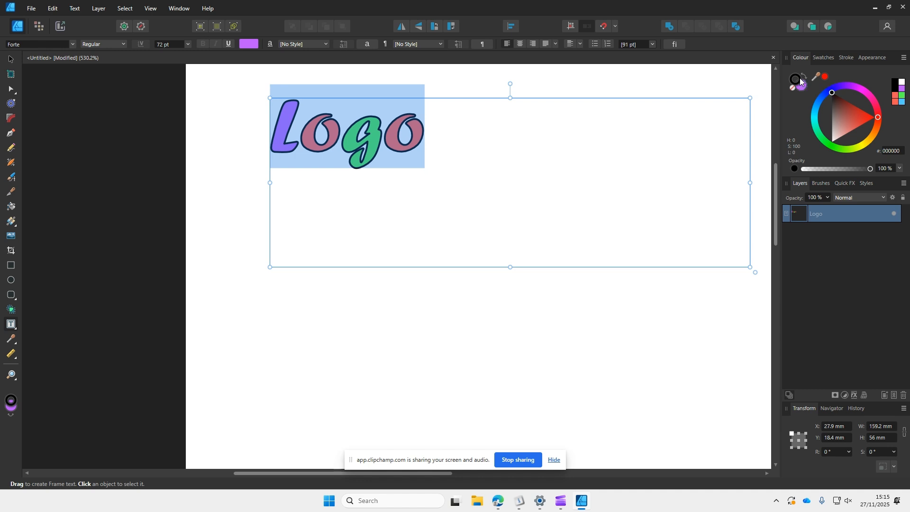
pyautogui.click(862, 120)
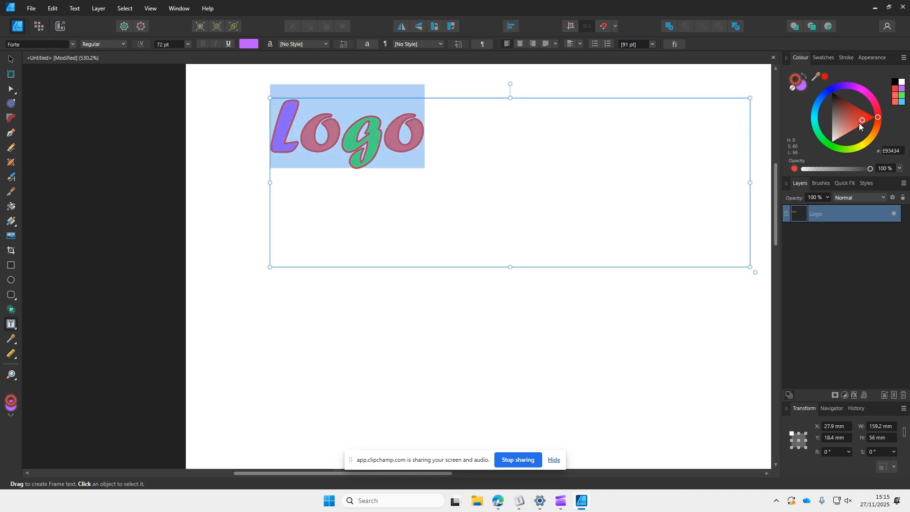
pyautogui.moveTo(825, 138)
pyautogui.mouseDown()
pyautogui.moveTo(816, 105)
pyautogui.moveTo(823, 88)
pyautogui.moveTo(823, 98)
pyautogui.mouseUp()
pyautogui.click(837, 87)
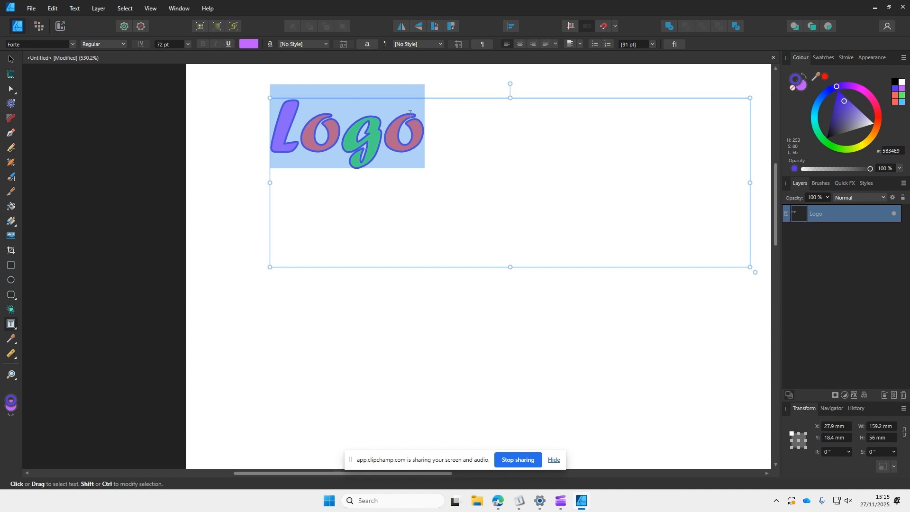
pyautogui.click(433, 127)
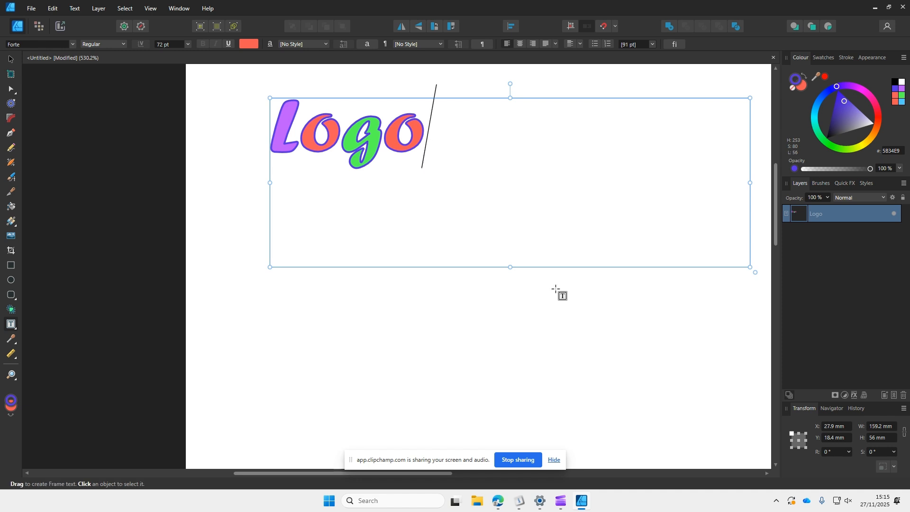
pyautogui.moveTo(498, 501)
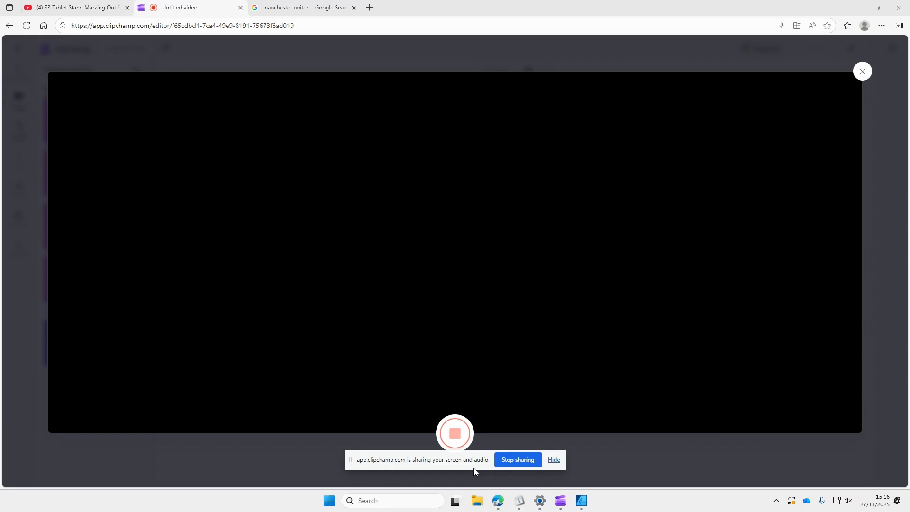